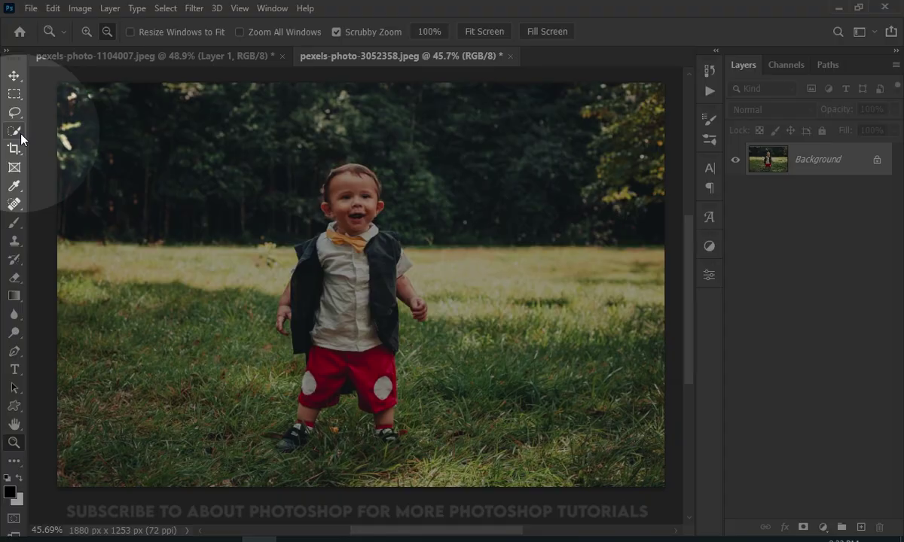
Auto-select the toddler with Select Subject and zoom in on his shoes
{"action": "left_click", "coordinate": [15, 132]}
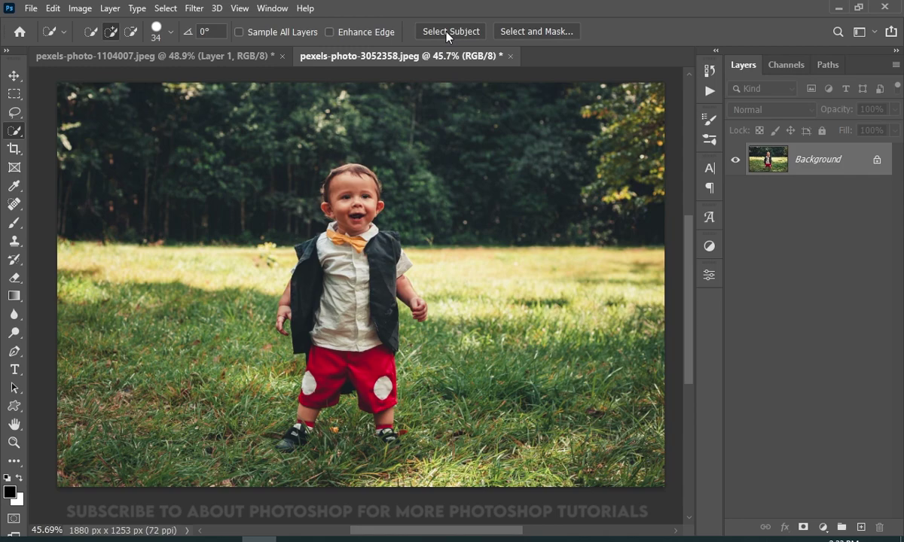
{"action": "left_click", "coordinate": [451, 33]}
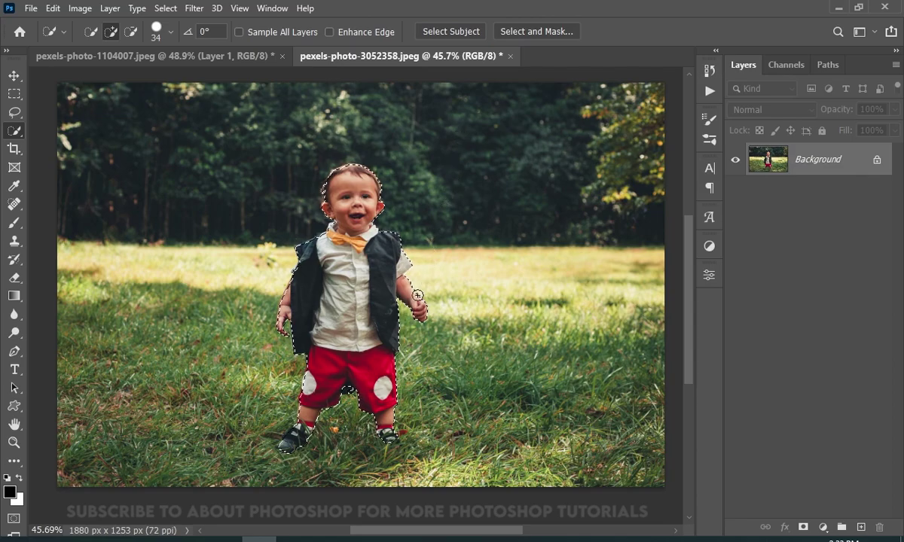
{"action": "key", "text": "z"}
{"action": "left_click_drag", "start_coordinate": [368, 308], "coordinate": [383, 314]}
{"action": "left_click", "coordinate": [15, 129]}
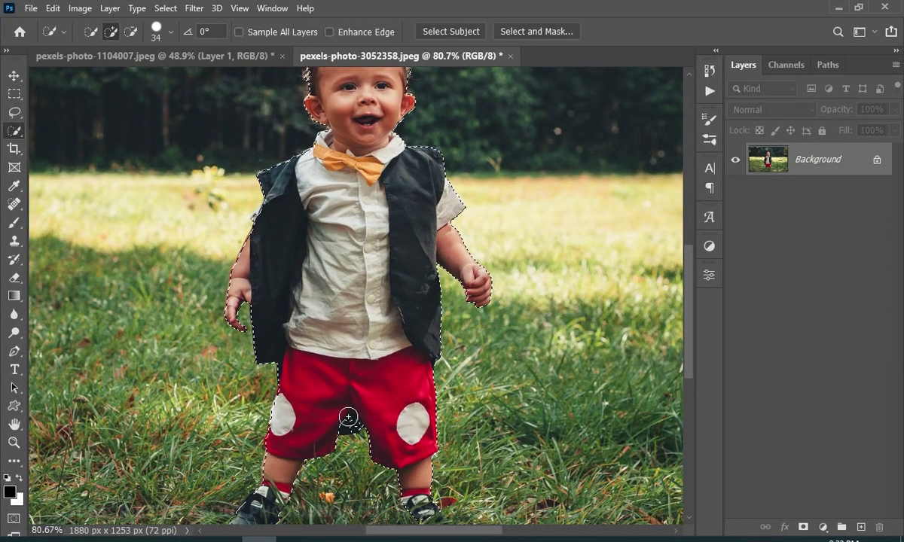
{"action": "scroll", "coordinate": [368, 221], "scroll_direction": "up", "scroll_amount": 3}
{"action": "scroll", "coordinate": [688, 301], "scroll_direction": "up", "scroll_amount": 5}
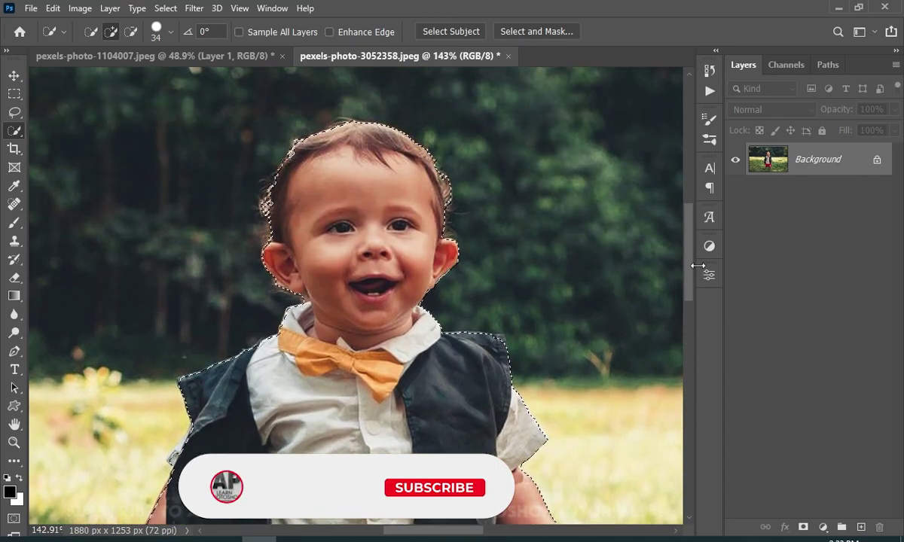
{"action": "left_click_drag", "start_coordinate": [687, 251], "coordinate": [688, 376]}
Add both shoes to the selection, subtract the red leaf, and fit the photo to the window
{"action": "left_click", "coordinate": [152, 428]}
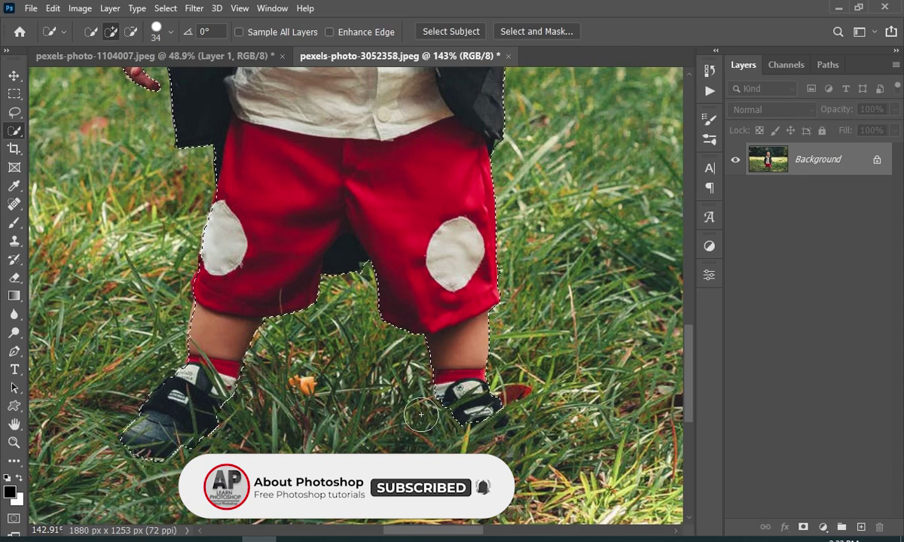
{"action": "left_click", "coordinate": [518, 388]}
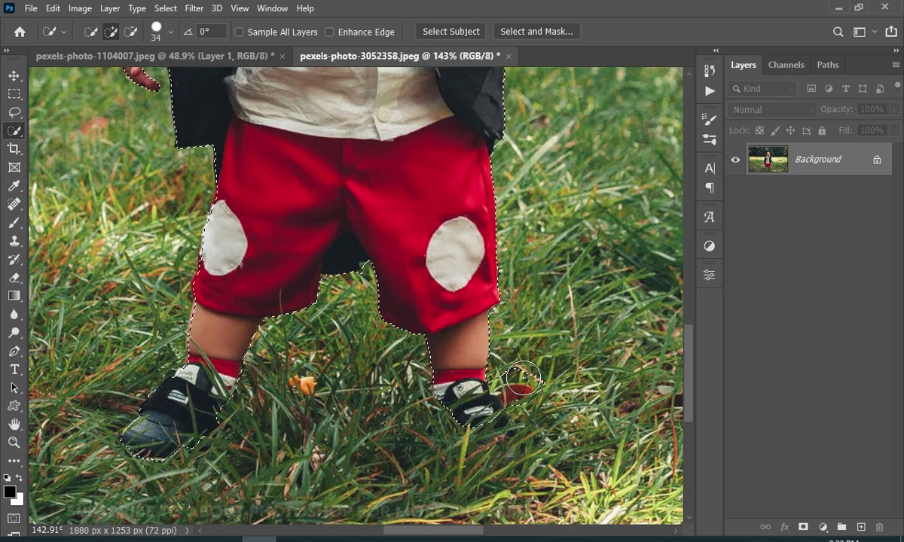
{"action": "key", "text": "alt"}
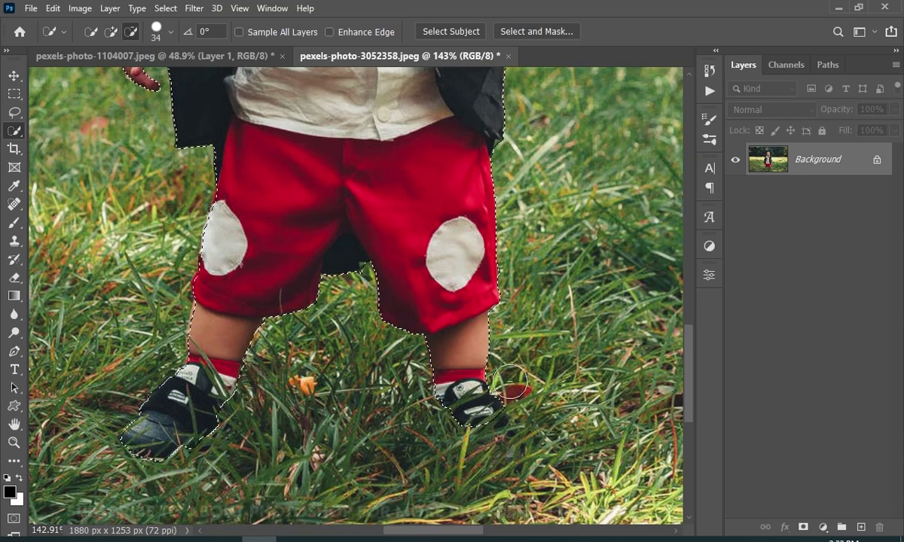
{"action": "left_click", "coordinate": [510, 384], "text": "alt"}
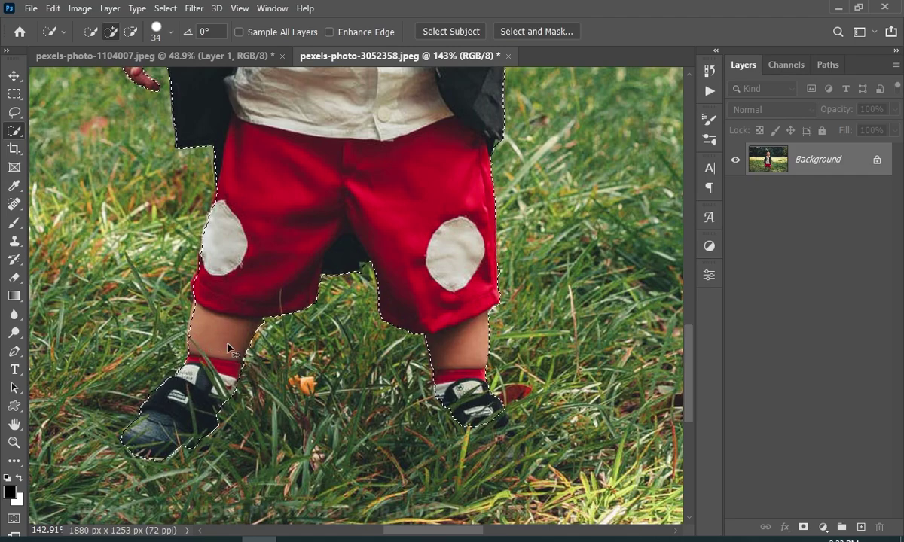
{"action": "scroll", "coordinate": [390, 307], "scroll_direction": "up", "scroll_amount": 2}
{"action": "scroll", "coordinate": [393, 305], "scroll_direction": "down", "scroll_amount": 2}
{"action": "right_click", "coordinate": [365, 280], "text": "alt"}
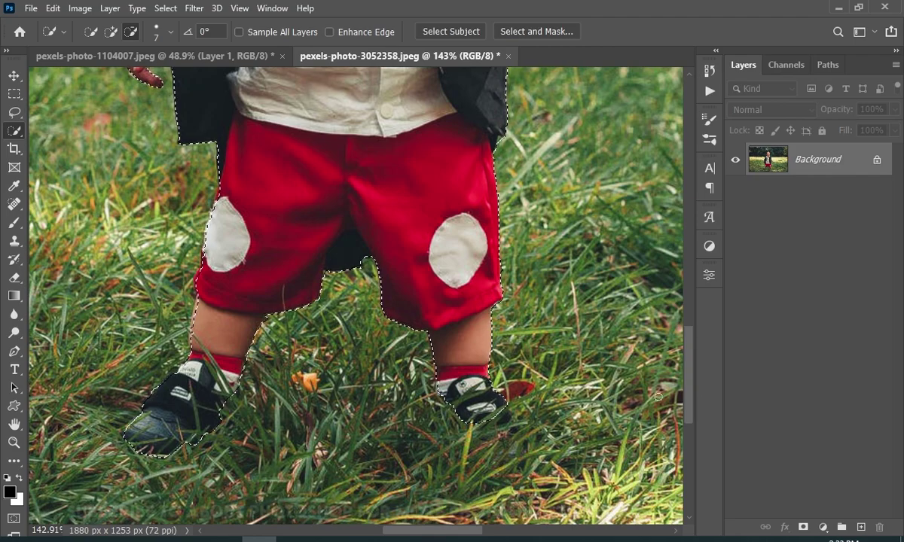
{"action": "left_click_drag", "start_coordinate": [689, 399], "coordinate": [702, 278]}
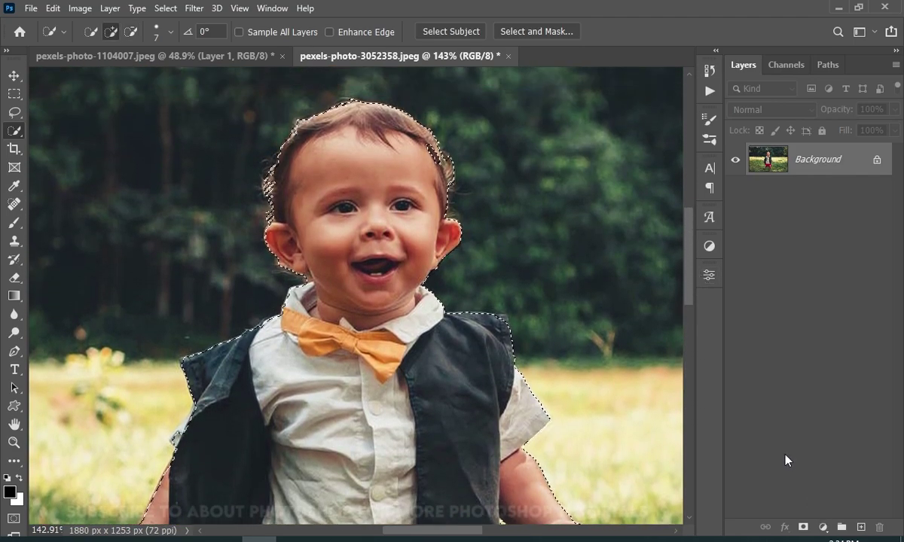
{"action": "key", "text": "ctrl+0"}
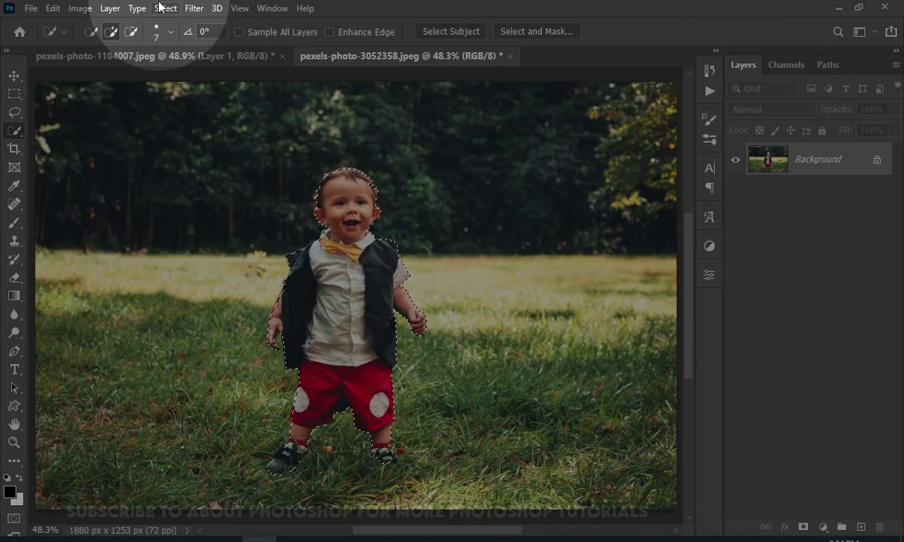
Save the toddler selection as a new channel named 'my selection'
{"action": "left_click", "coordinate": [166, 9]}
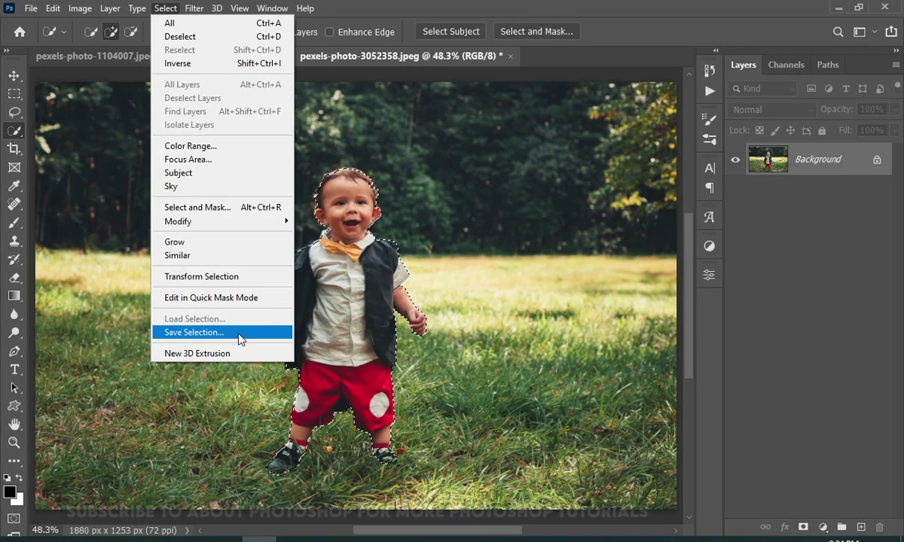
{"action": "left_click", "coordinate": [240, 335]}
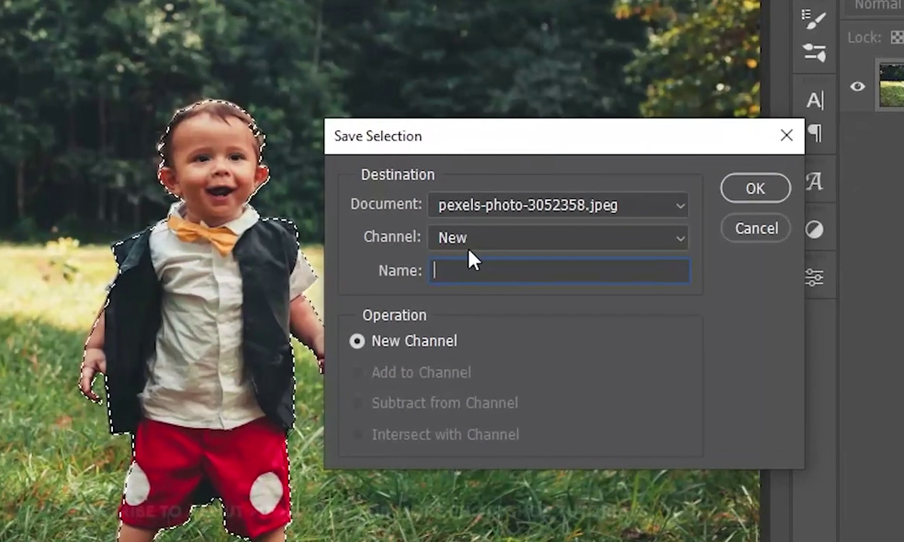
{"action": "type", "text": "my se"}
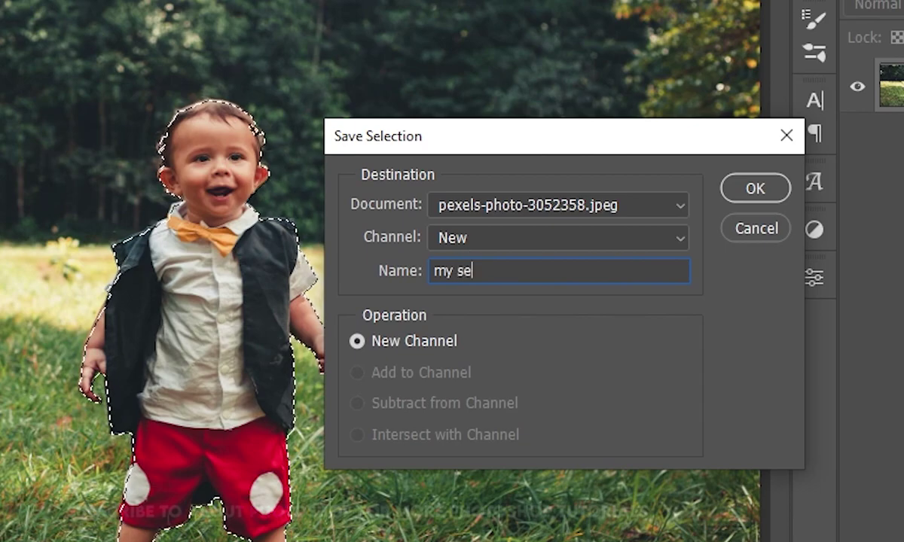
{"action": "type", "text": "lection"}
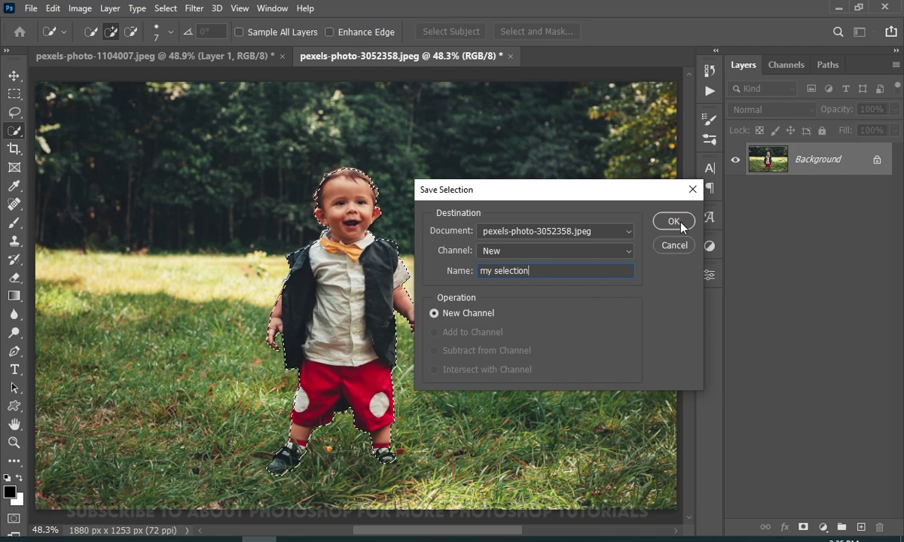
{"action": "left_click", "coordinate": [675, 222]}
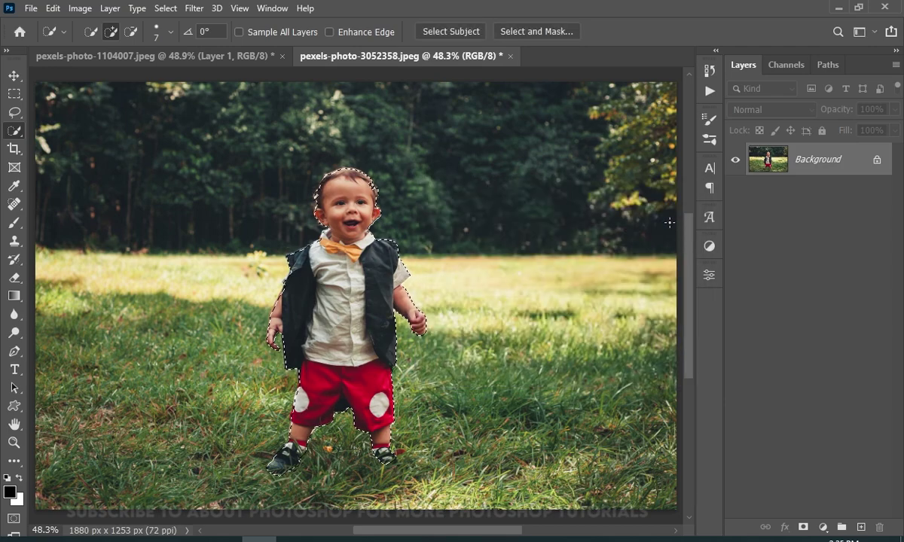
Copy the toddler onto a new layer, then reload the 'my selection' channel as the selection
{"action": "scroll", "coordinate": [482, 298], "scroll_direction": "down", "scroll_amount": 1}
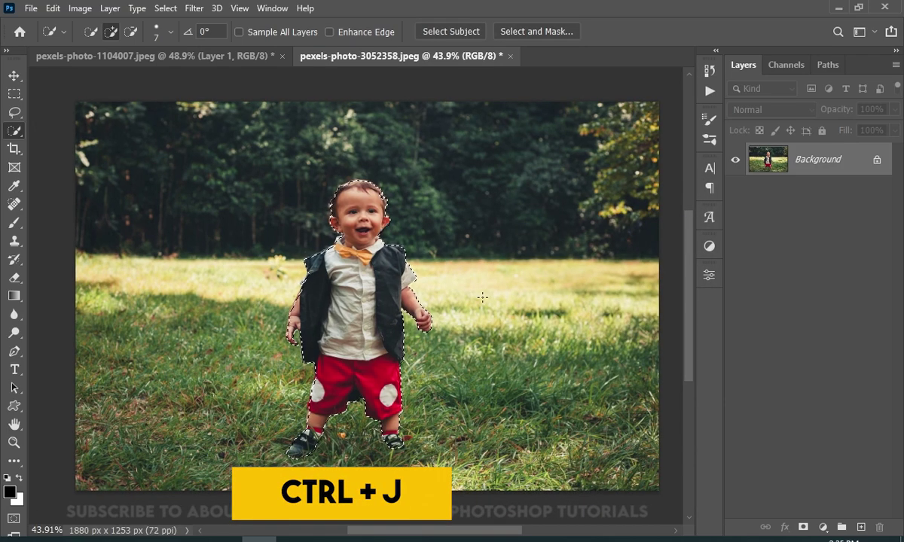
{"action": "key", "text": "ctrl+j"}
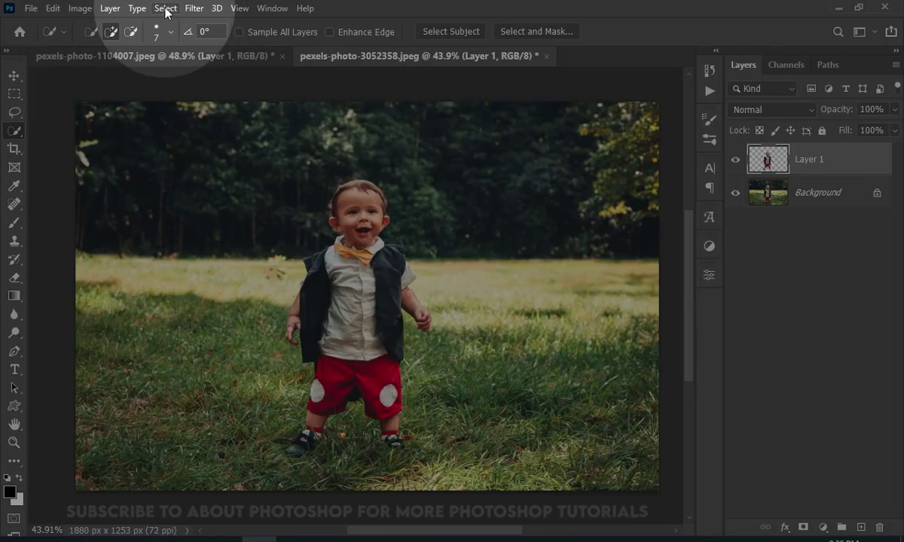
{"action": "left_click", "coordinate": [165, 8]}
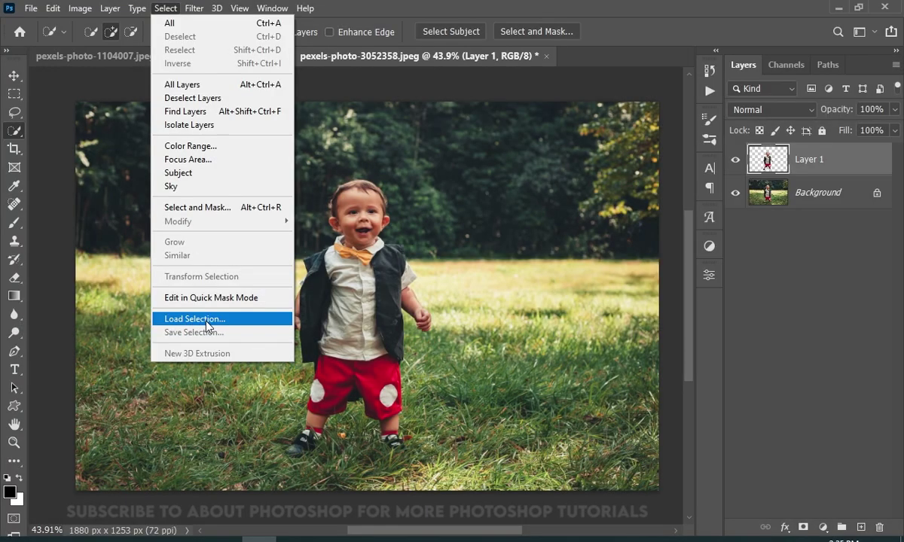
{"action": "left_click", "coordinate": [194, 320]}
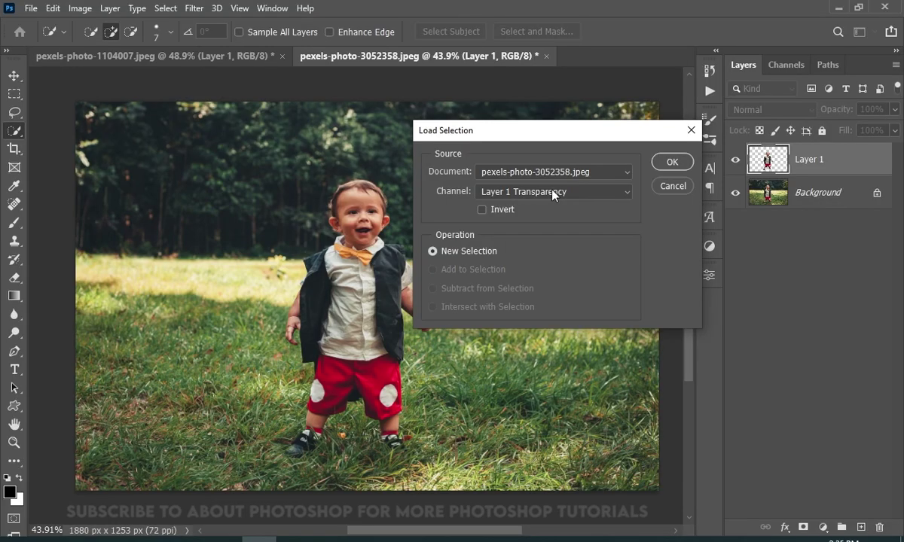
{"action": "left_click", "coordinate": [555, 192]}
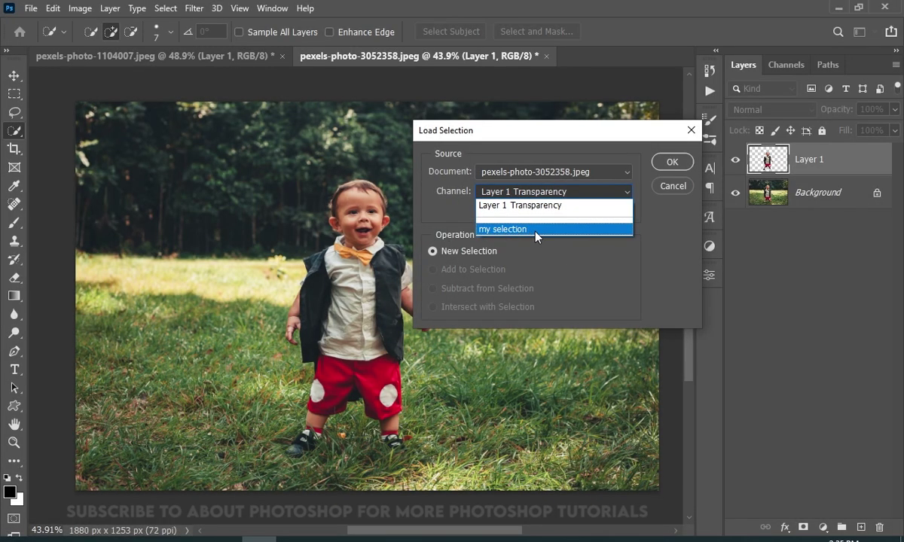
{"action": "left_click", "coordinate": [537, 229]}
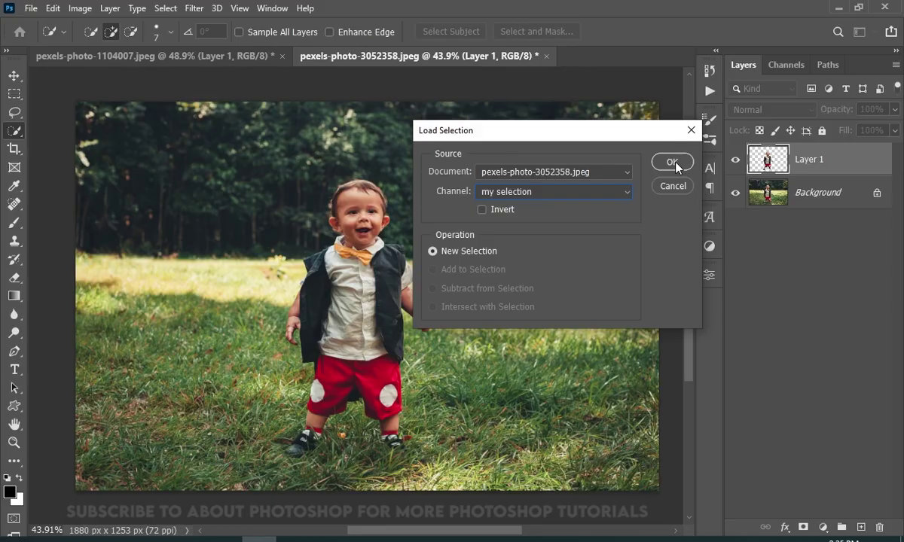
{"action": "left_click", "coordinate": [672, 162]}
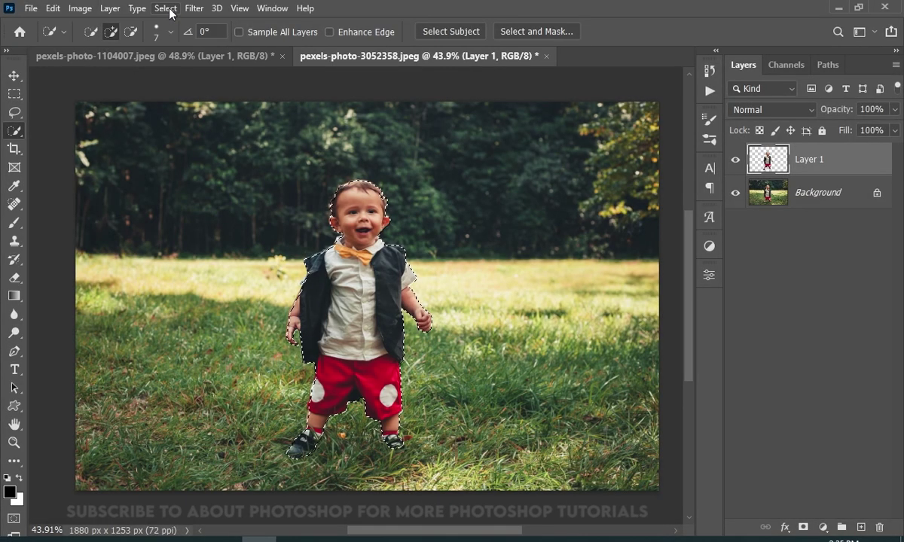
Expand the toddler selection by 7 pixels with Select > Modify > Expand
{"action": "left_click", "coordinate": [167, 9]}
{"action": "mouse_move", "coordinate": [185, 221]}
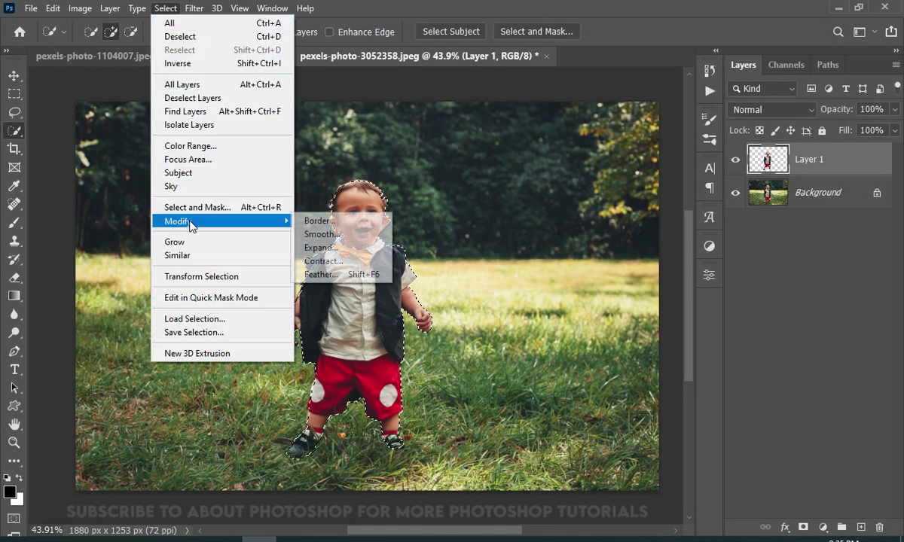
{"action": "left_click", "coordinate": [324, 249]}
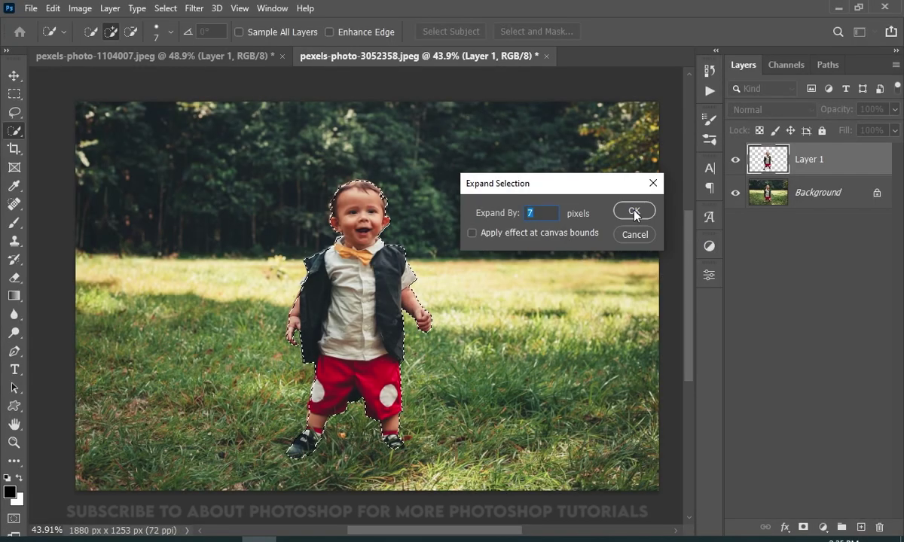
{"action": "left_click", "coordinate": [635, 214]}
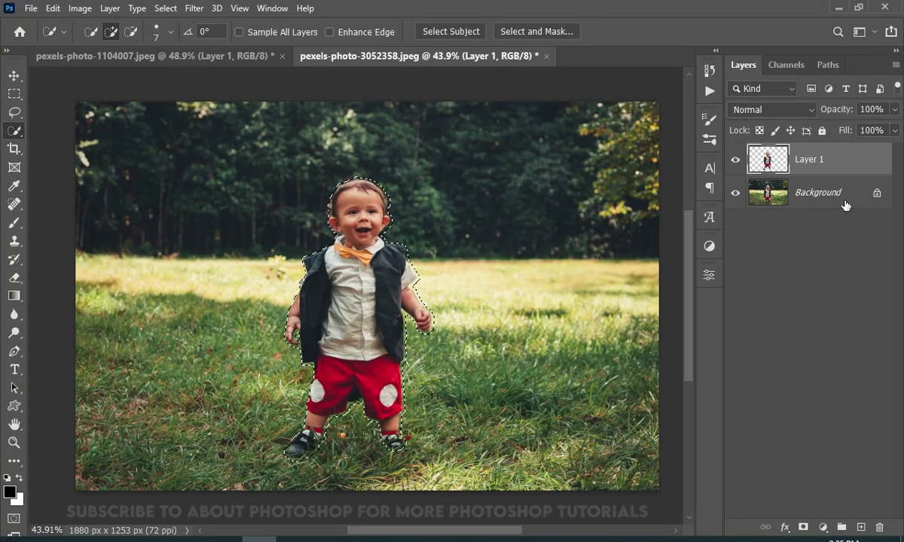
Content-aware fill the selection on the Background layer with Color Adaptation turned off
{"action": "left_click", "coordinate": [842, 199]}
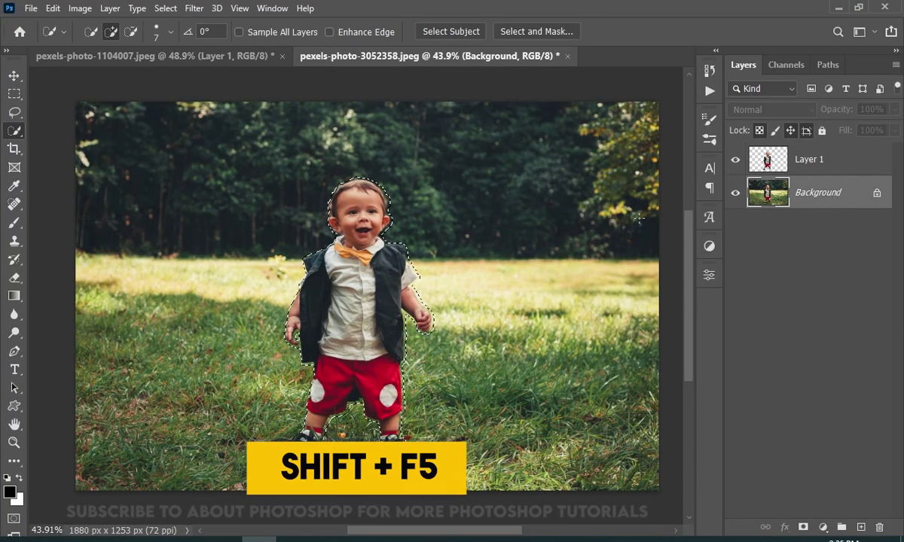
{"action": "key", "text": "shift+F5"}
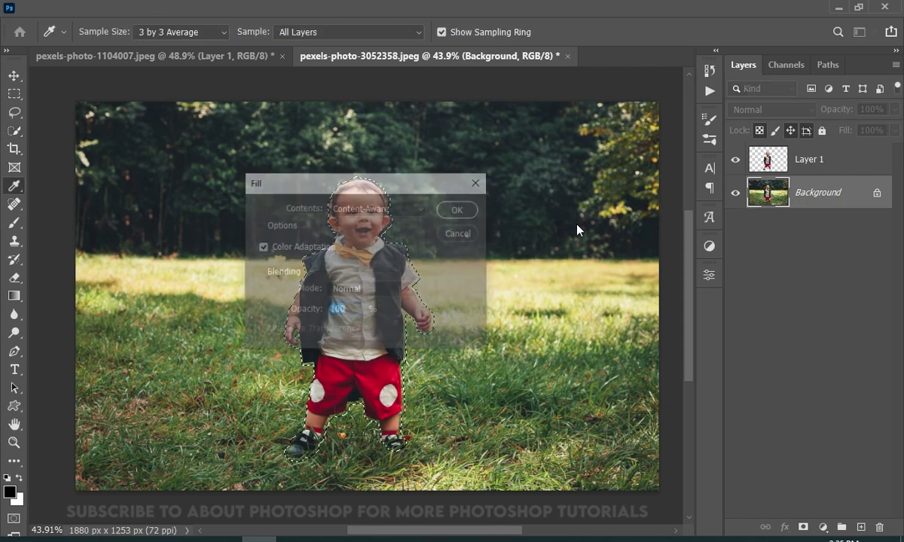
{"action": "left_click_drag", "start_coordinate": [411, 189], "coordinate": [602, 198]}
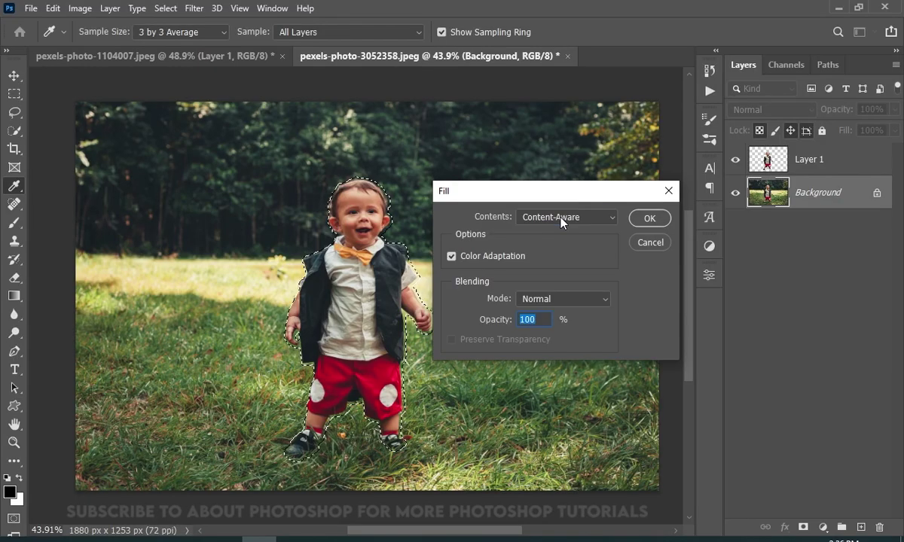
{"action": "left_click", "coordinate": [561, 218]}
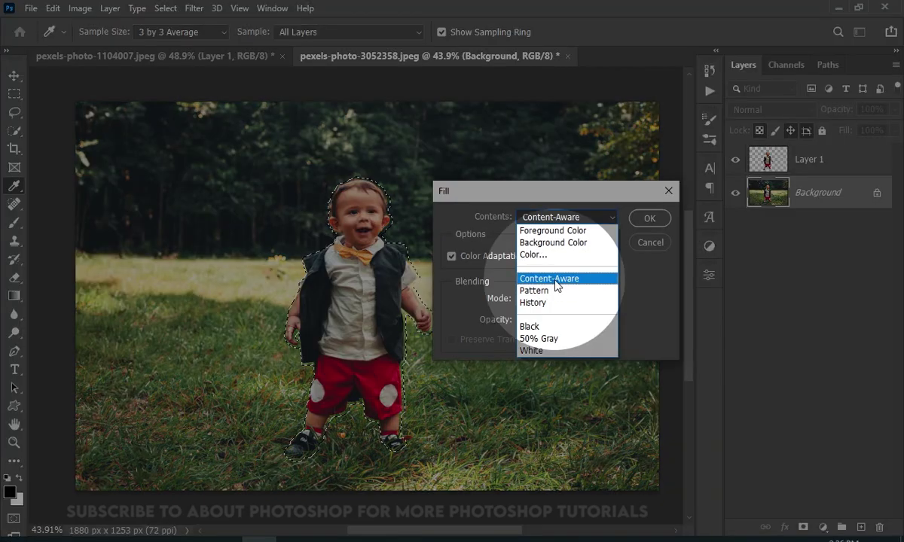
{"action": "left_click", "coordinate": [556, 280]}
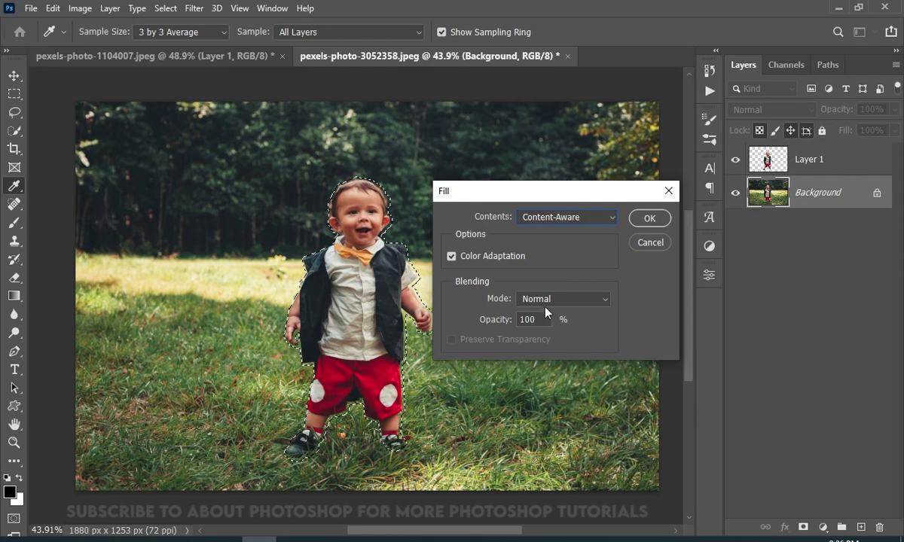
{"action": "left_click", "coordinate": [452, 256]}
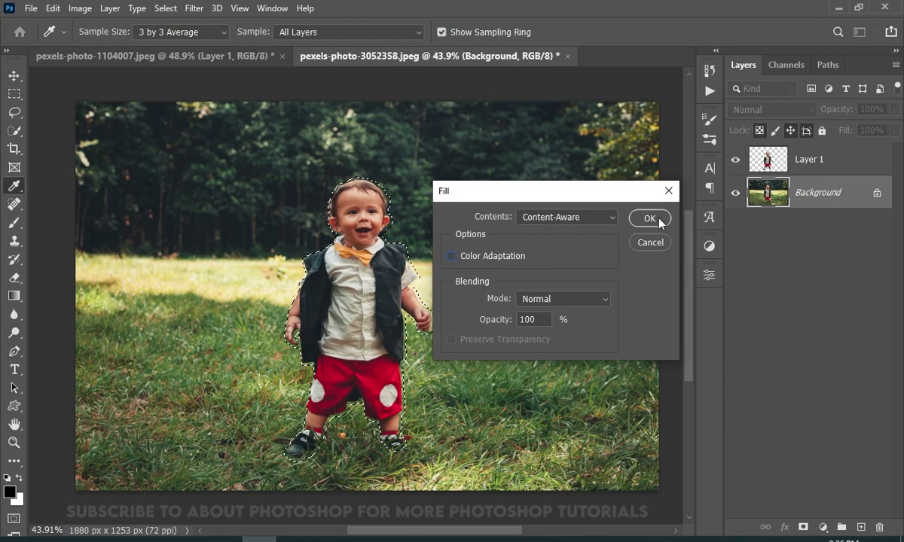
{"action": "left_click", "coordinate": [650, 218]}
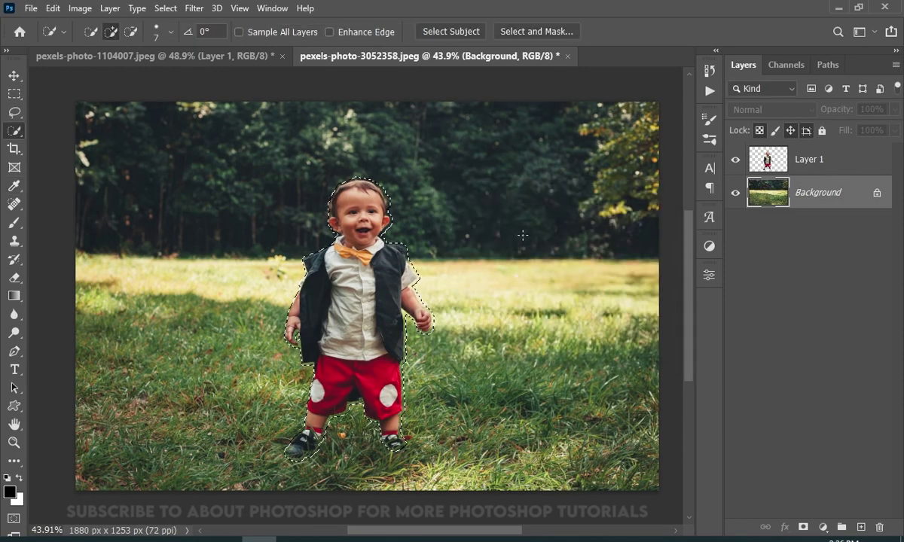
Deselect and toggle Layer 1's visibility to inspect the filled background
{"action": "left_click", "coordinate": [735, 161]}
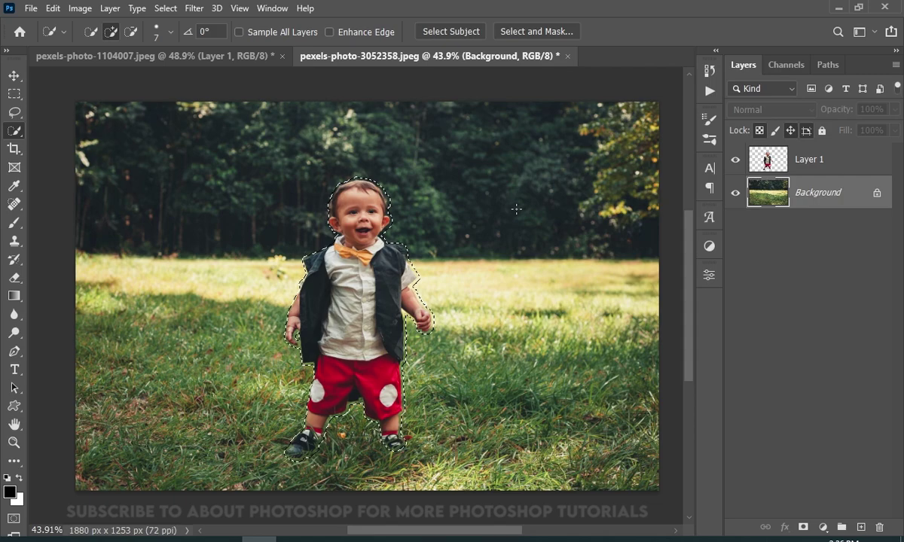
{"action": "key", "text": "ctrl+d"}
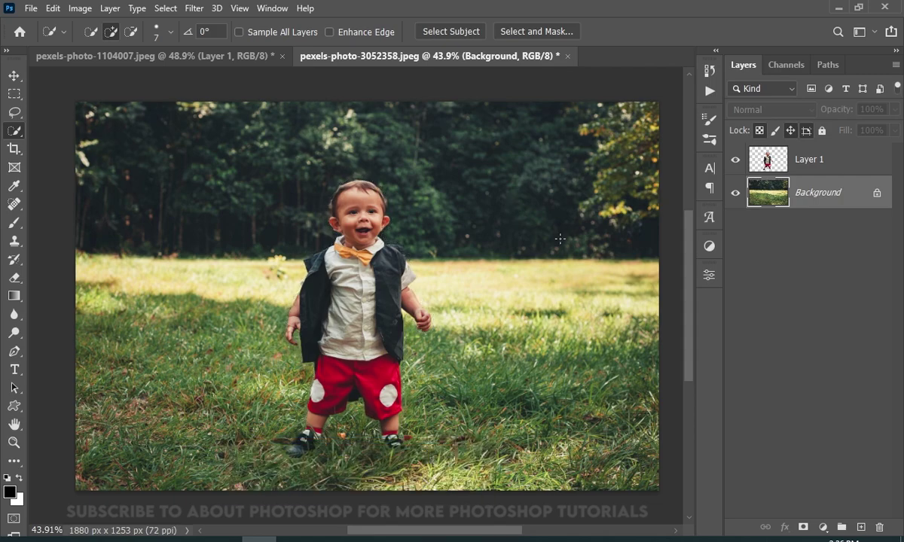
{"action": "left_click", "coordinate": [735, 160]}
Show Layer 1 again, duplicate Background, and convert Background copy to a smart object
{"action": "left_click", "coordinate": [735, 160]}
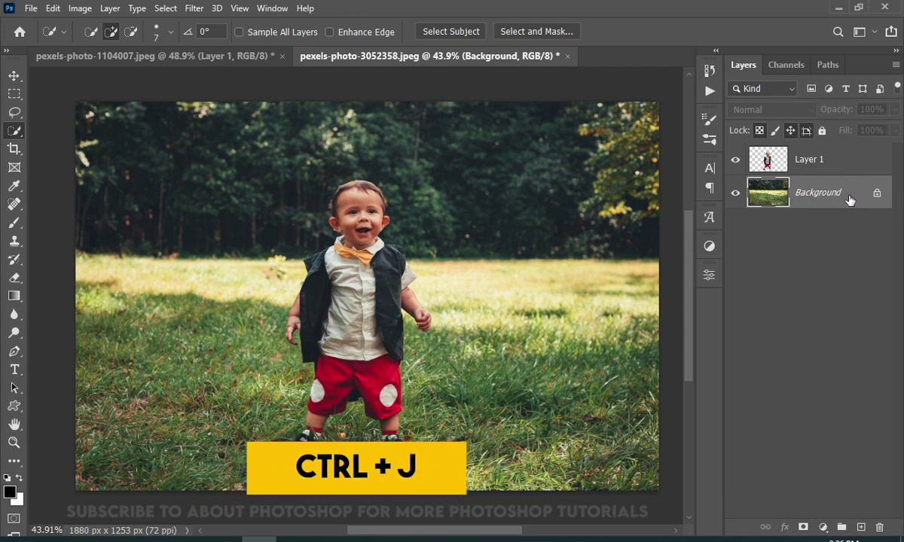
{"action": "key", "text": "ctrl+j"}
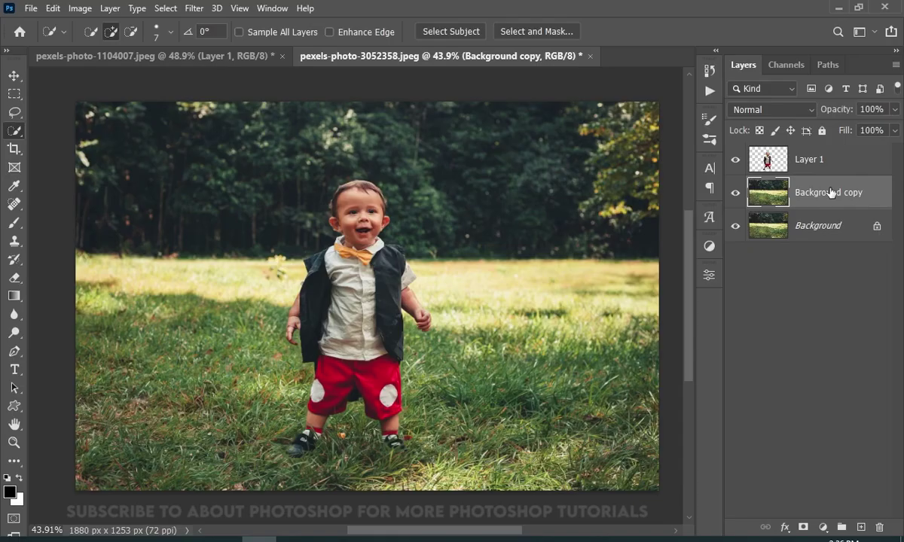
{"action": "right_click", "coordinate": [872, 197]}
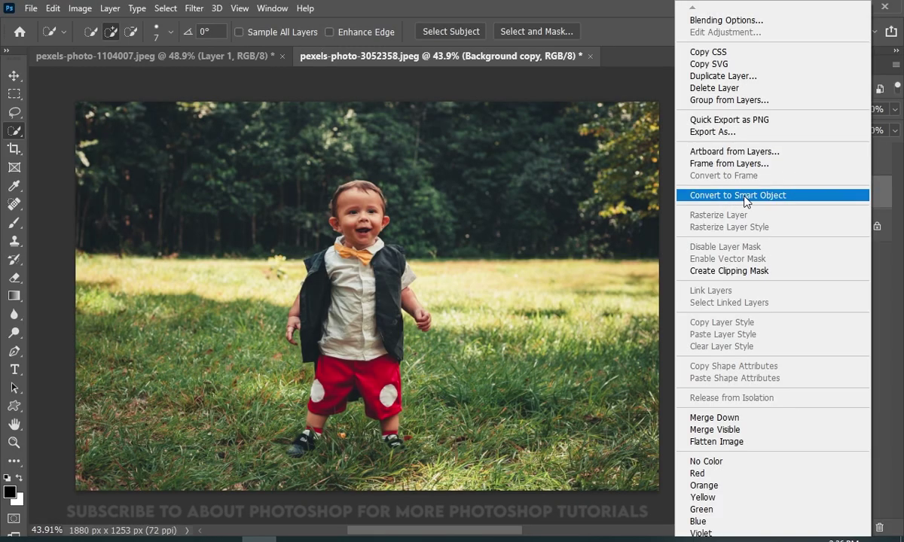
{"action": "left_click", "coordinate": [745, 196]}
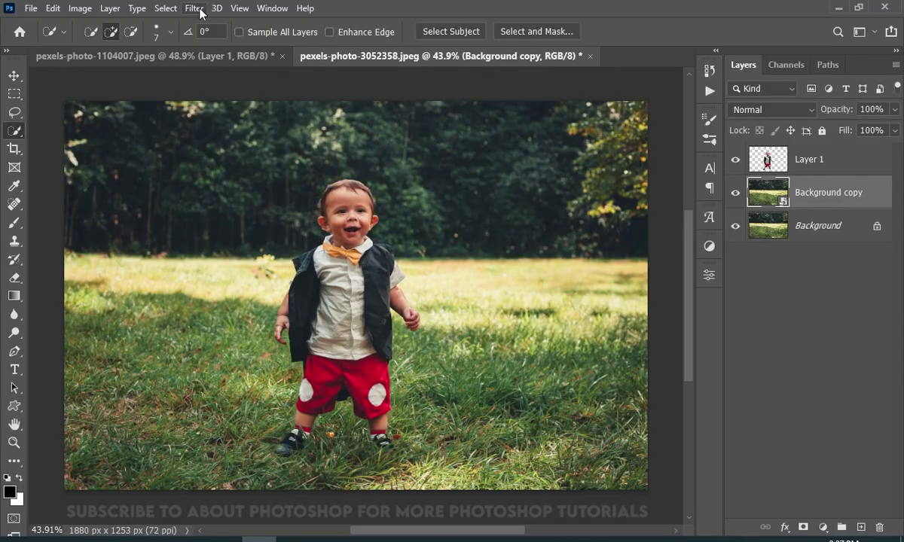
Apply Filter > Blur Gallery > Tilt-Shift to the Background copy smart object
{"action": "left_click", "coordinate": [197, 9]}
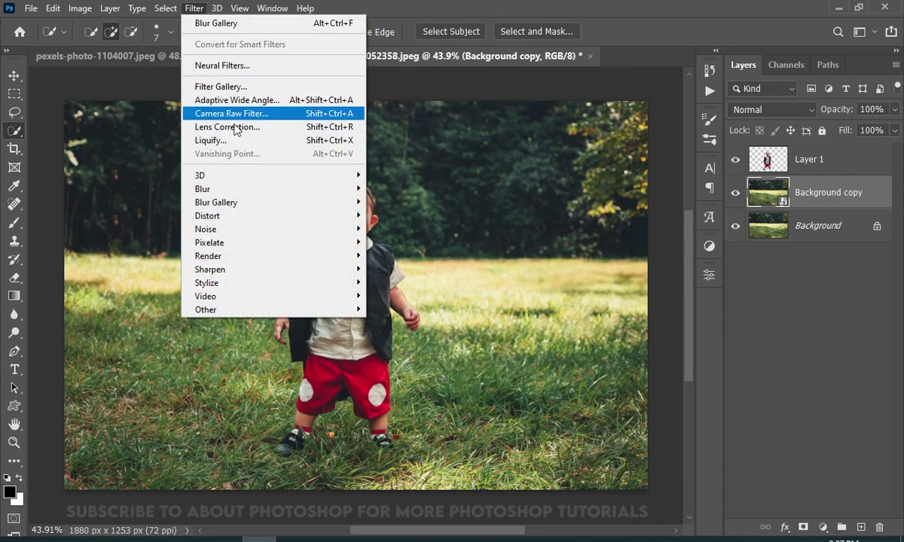
{"action": "mouse_move", "coordinate": [220, 205]}
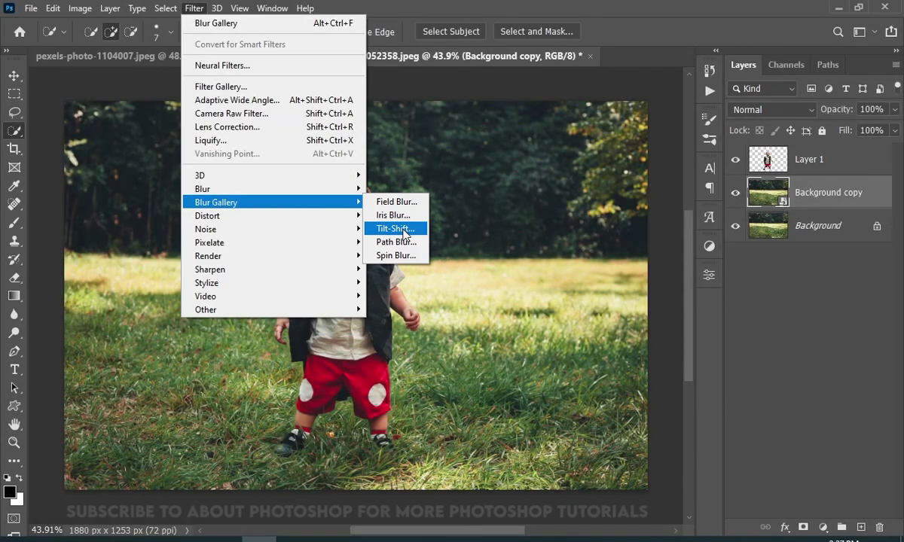
{"action": "left_click", "coordinate": [407, 228]}
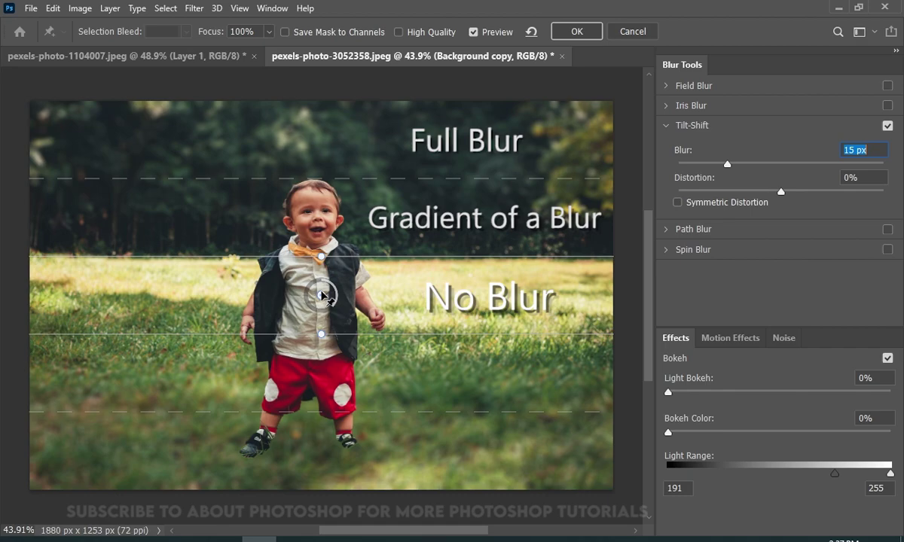
Move the sharp focus band down to the toddler's feet and set the blur to 40 px
{"action": "left_click_drag", "start_coordinate": [322, 296], "coordinate": [320, 423]}
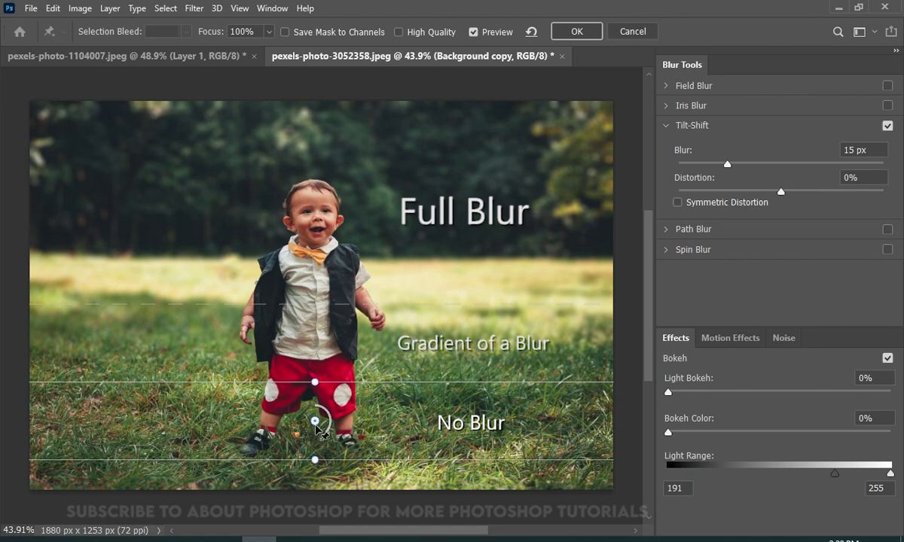
{"action": "left_click_drag", "start_coordinate": [316, 424], "coordinate": [316, 428]}
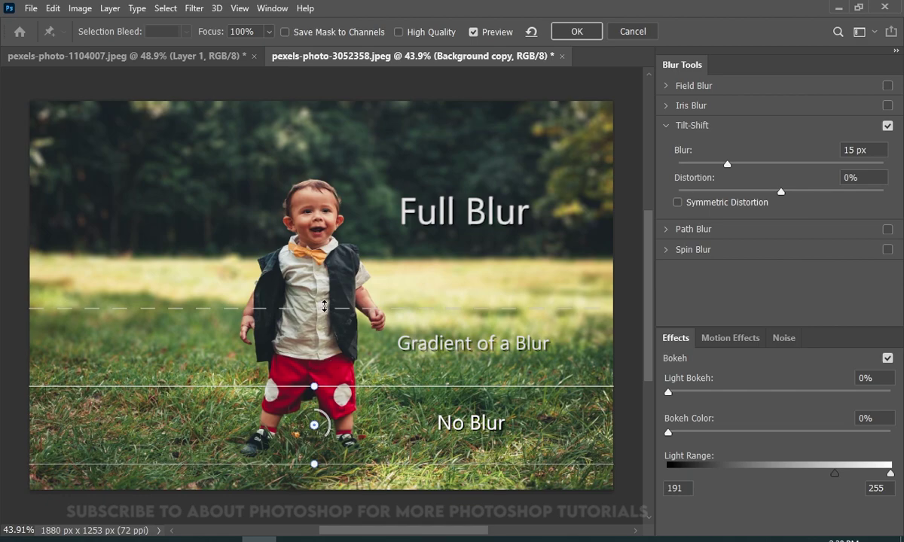
{"action": "left_click_drag", "start_coordinate": [325, 306], "coordinate": [324, 291]}
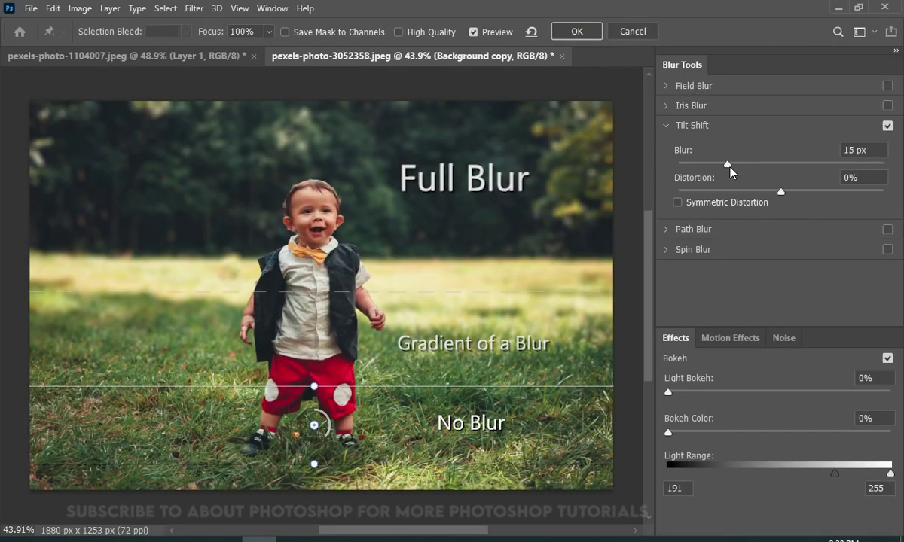
{"action": "left_click_drag", "start_coordinate": [730, 171], "coordinate": [764, 178]}
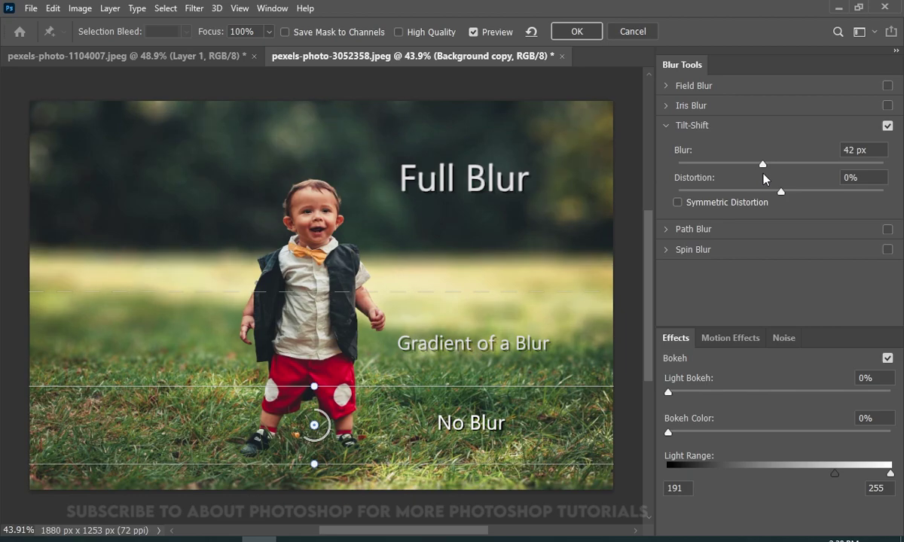
{"action": "double_click", "coordinate": [851, 151]}
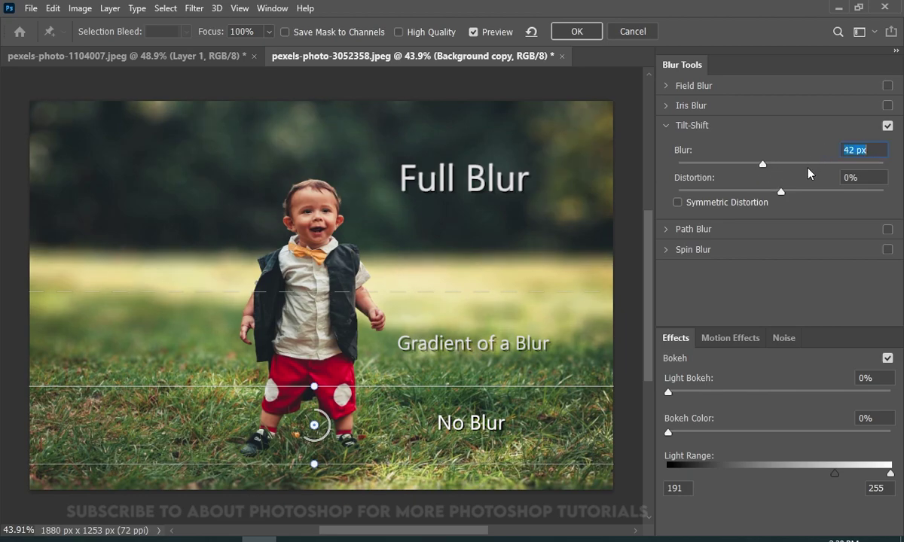
{"action": "type", "text": "40"}
{"action": "key", "text": "Return"}
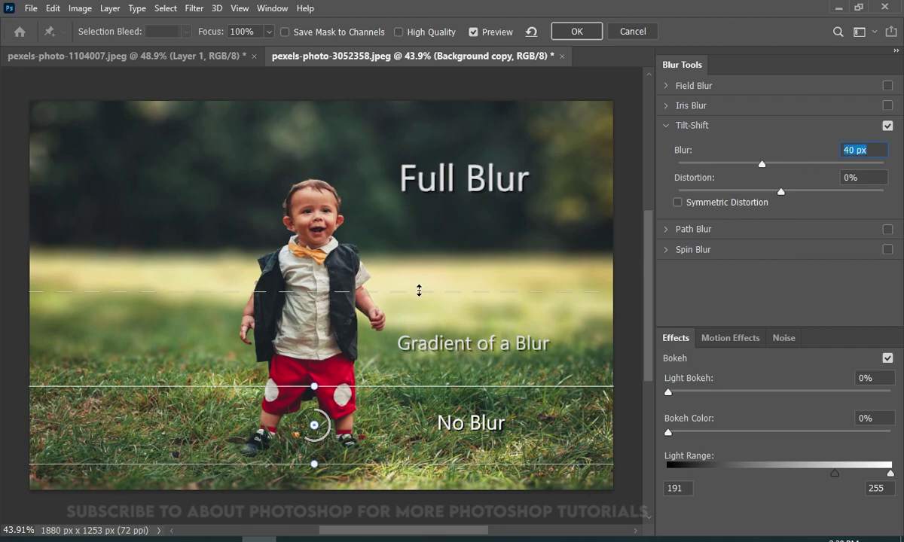
Raise the full-blur edge to the treeline, lower the bottom band, and apply a 45 px blur
{"action": "left_click_drag", "start_coordinate": [419, 291], "coordinate": [417, 239]}
{"action": "left_click_drag", "start_coordinate": [442, 465], "coordinate": [470, 499]}
{"action": "left_click_drag", "start_coordinate": [413, 386], "coordinate": [413, 399]}
{"action": "left_click_drag", "start_coordinate": [441, 250], "coordinate": [442, 247]}
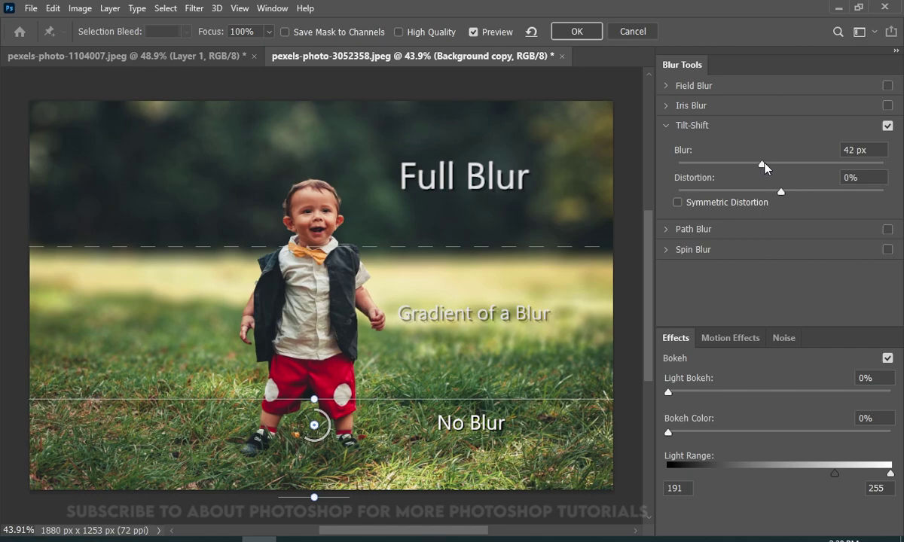
{"action": "left_click_drag", "start_coordinate": [764, 164], "coordinate": [766, 164]}
{"action": "left_click", "coordinate": [869, 150]}
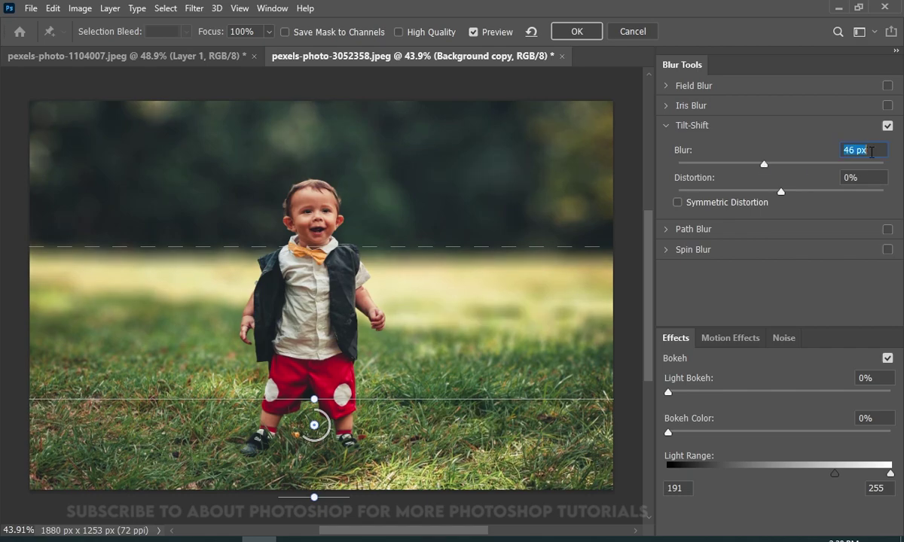
{"action": "key", "text": "Down"}
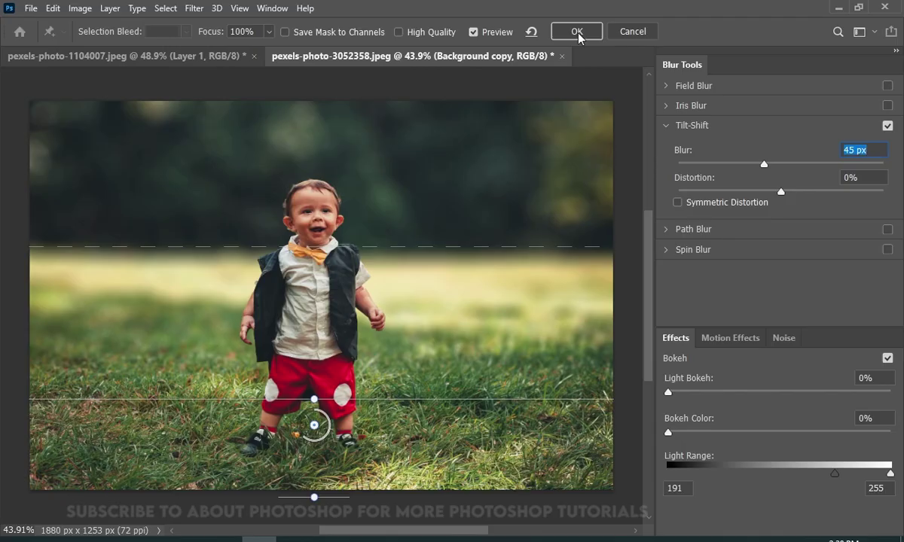
{"action": "left_click", "coordinate": [575, 31]}
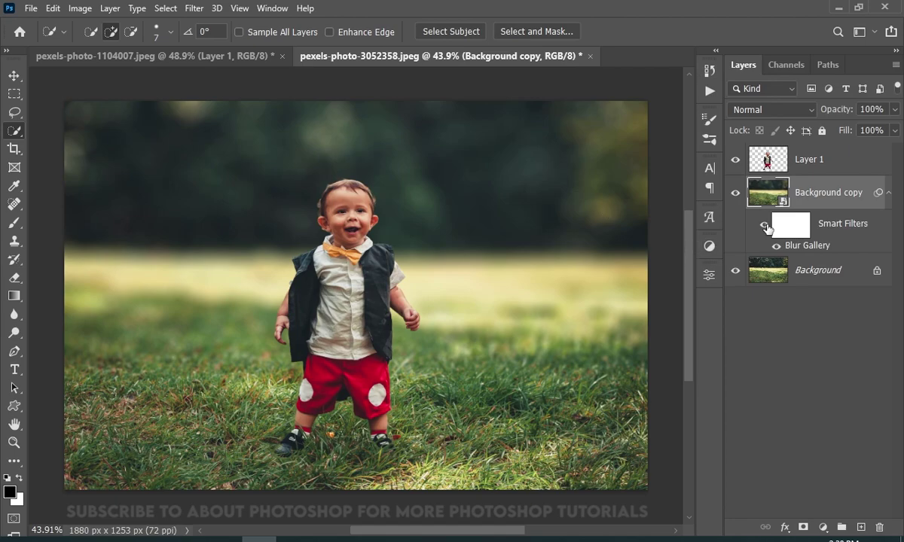
{"action": "left_click", "coordinate": [765, 226]}
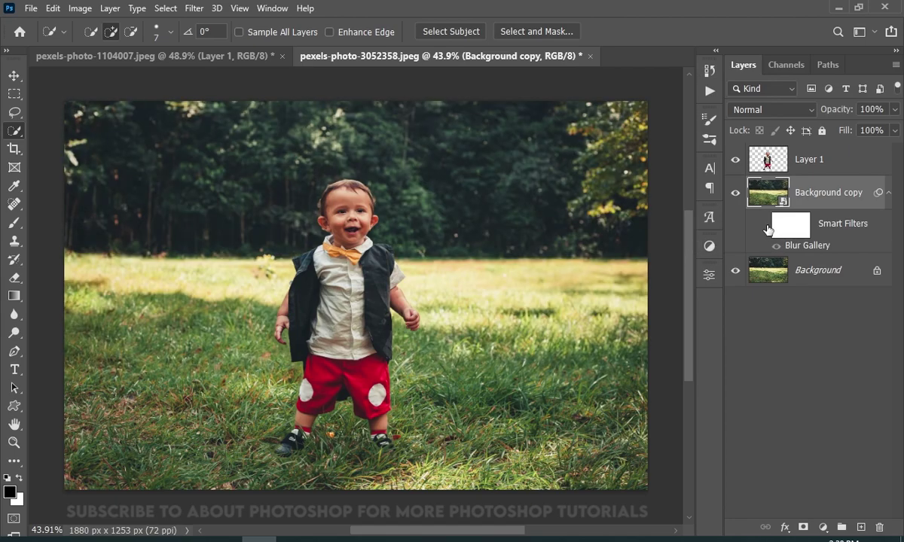
{"action": "left_click", "coordinate": [766, 226]}
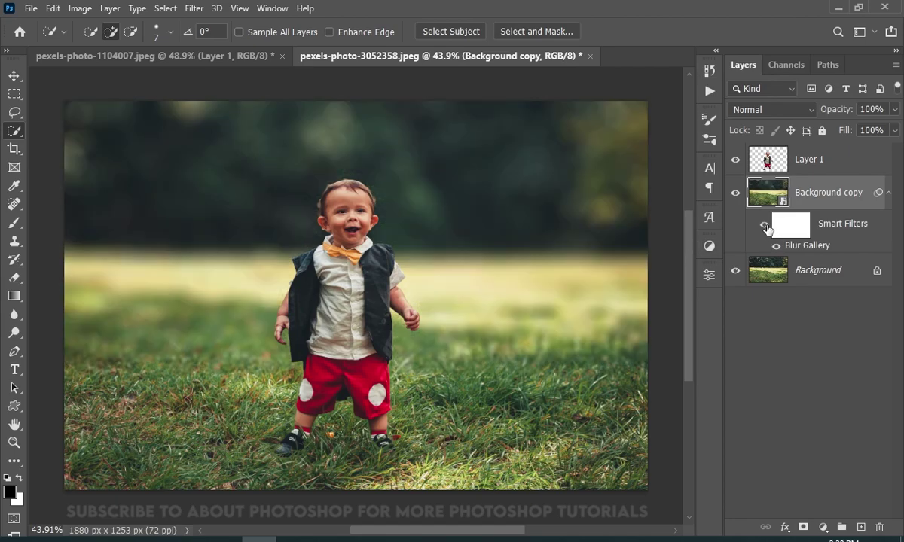
{"action": "left_click", "coordinate": [765, 225]}
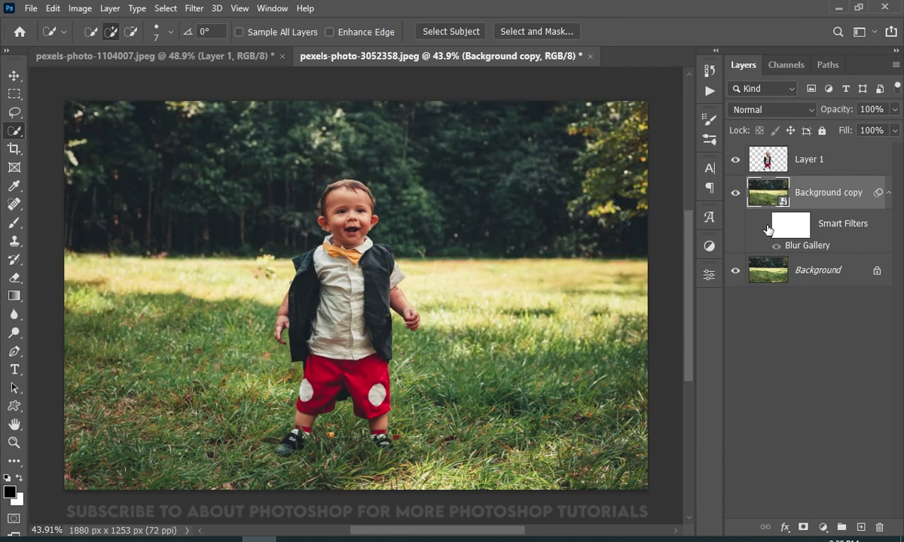
{"action": "left_click", "coordinate": [765, 226]}
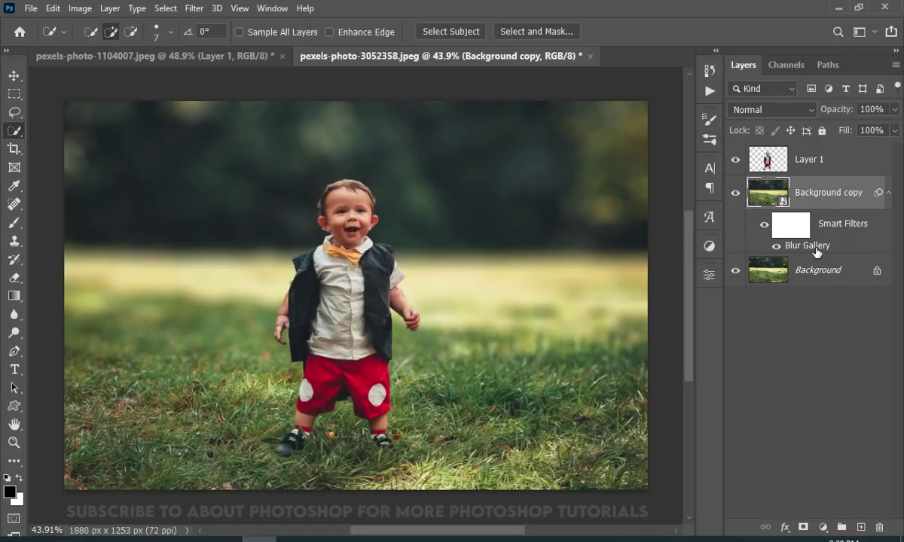
Reopen the toddler's Blur Gallery filter, adjust the Blur slider, and close the gallery
{"action": "double_click", "coordinate": [784, 247]}
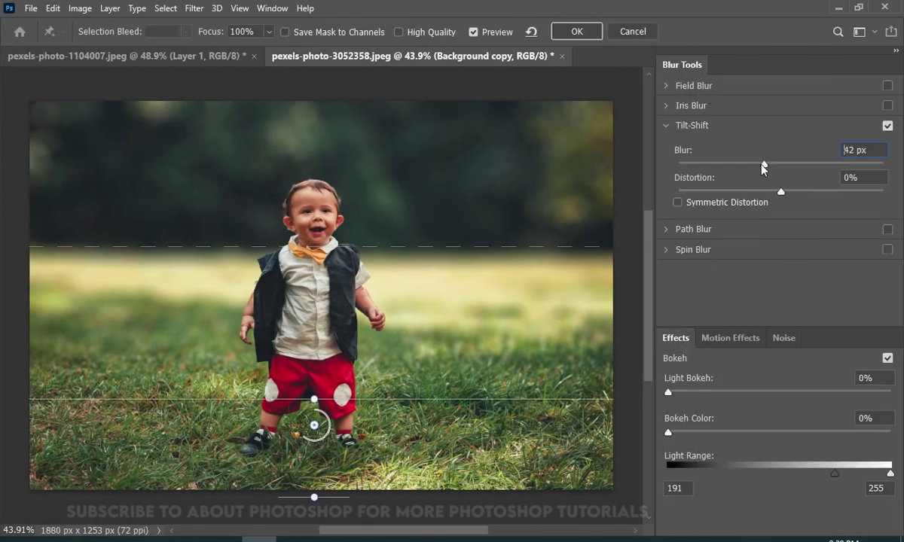
{"action": "mouse_move", "coordinate": [764, 164]}
{"action": "left_mouse_down"}
{"action": "mouse_move", "coordinate": [657, 158]}
{"action": "mouse_move", "coordinate": [764, 165]}
{"action": "left_mouse_up"}
{"action": "left_click", "coordinate": [644, 34]}
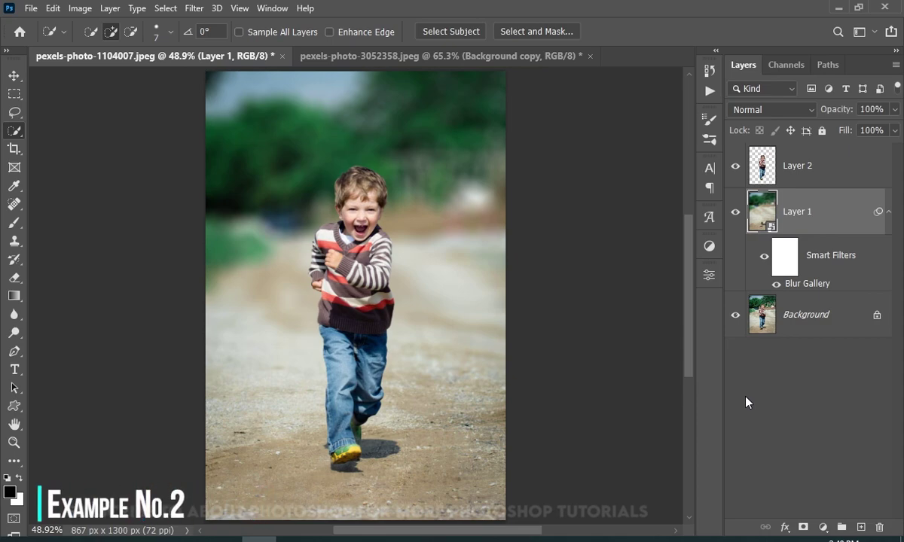
Toggle the running boy's Blur Gallery smart filter on and off to compare, leaving it hidden
{"action": "left_click", "coordinate": [763, 261]}
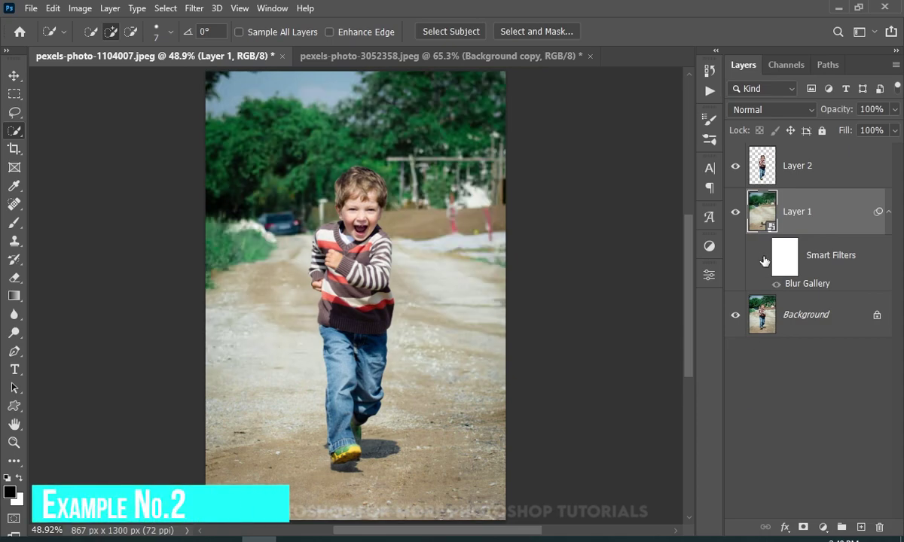
{"action": "left_click", "coordinate": [764, 260]}
{"action": "left_click", "coordinate": [763, 261]}
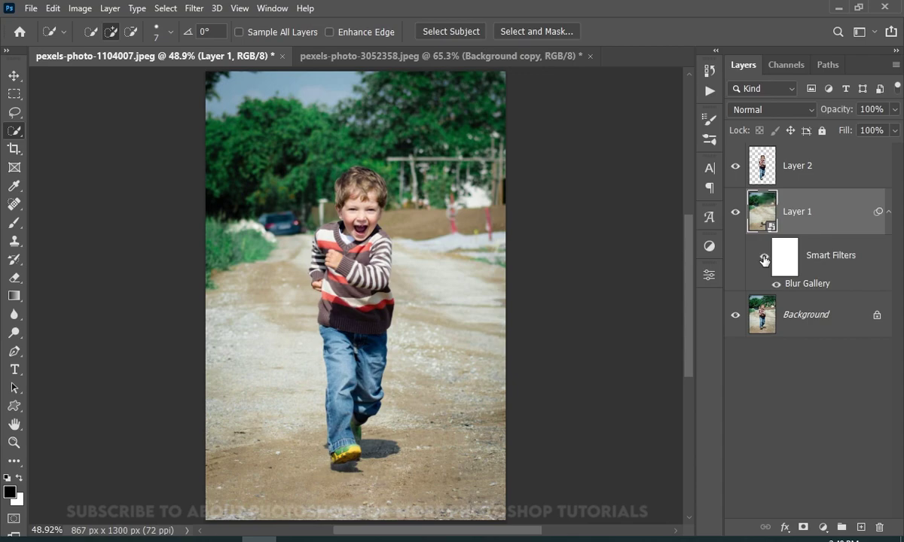
{"action": "left_click", "coordinate": [763, 261]}
{"action": "scroll", "coordinate": [332, 233], "scroll_direction": "up", "scroll_amount": 3}
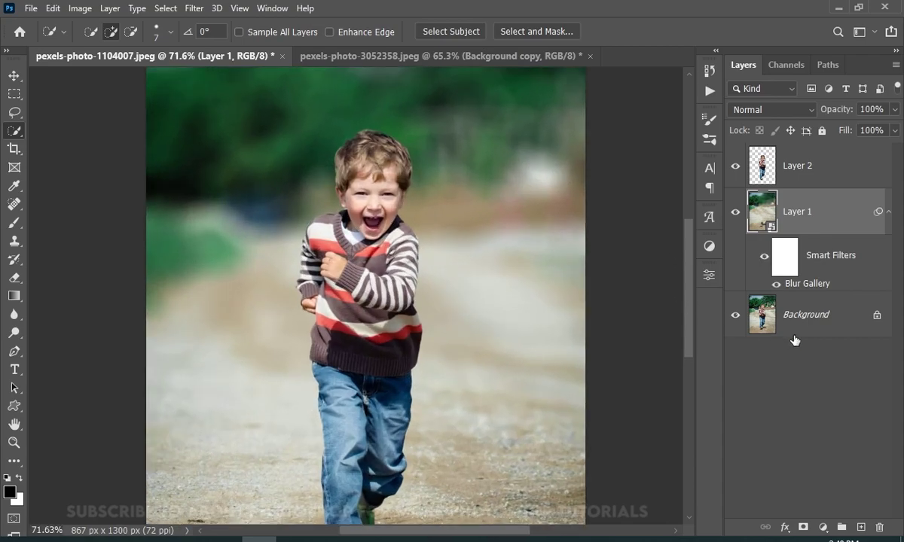
{"action": "left_click", "coordinate": [768, 261]}
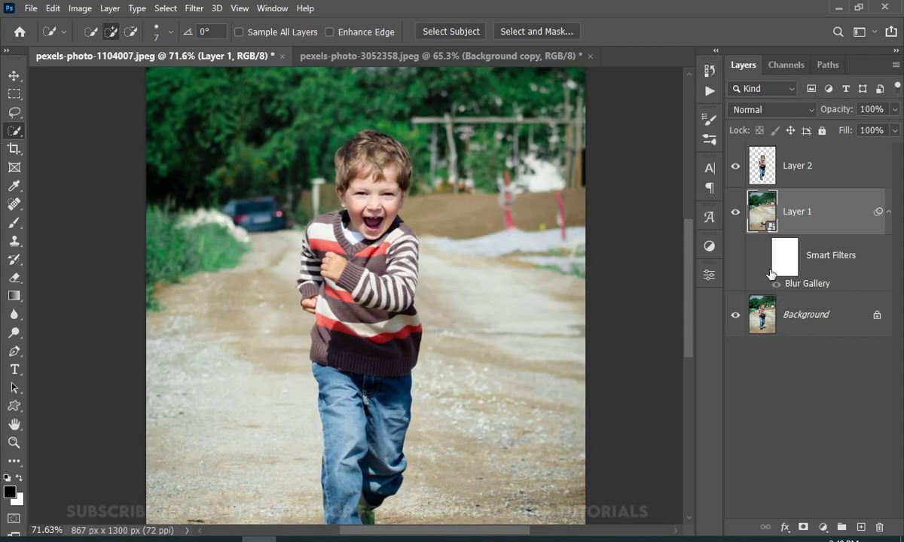
{"action": "left_click", "coordinate": [766, 261]}
{"action": "scroll", "coordinate": [641, 264], "scroll_direction": "down", "scroll_amount": 3}
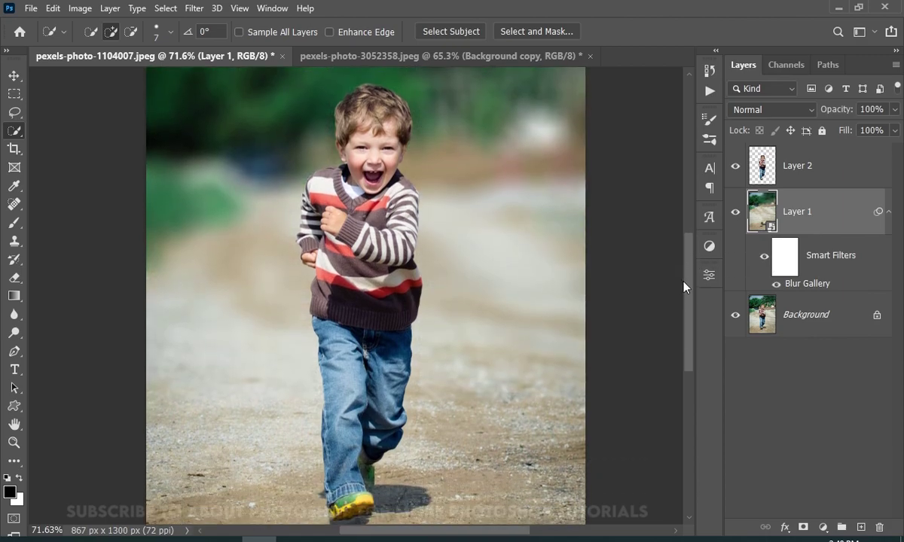
{"action": "left_click", "coordinate": [766, 258]}
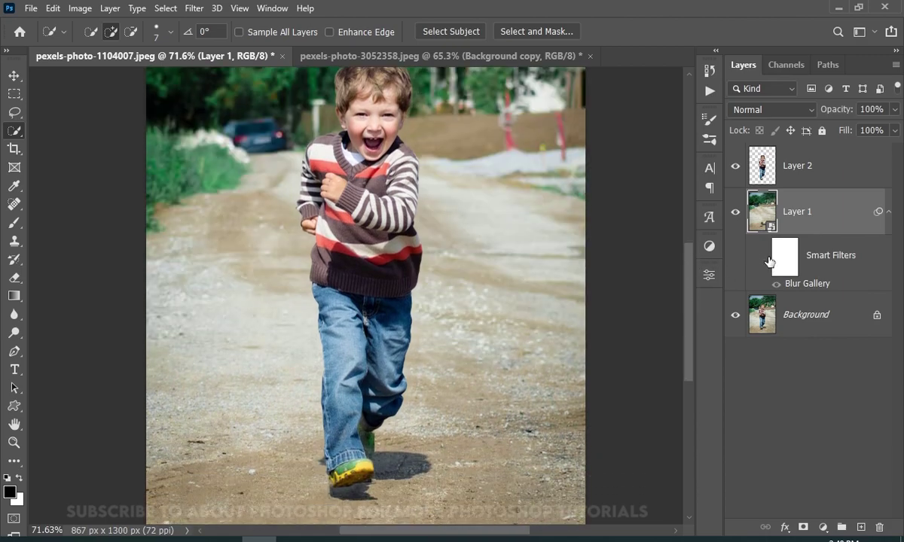